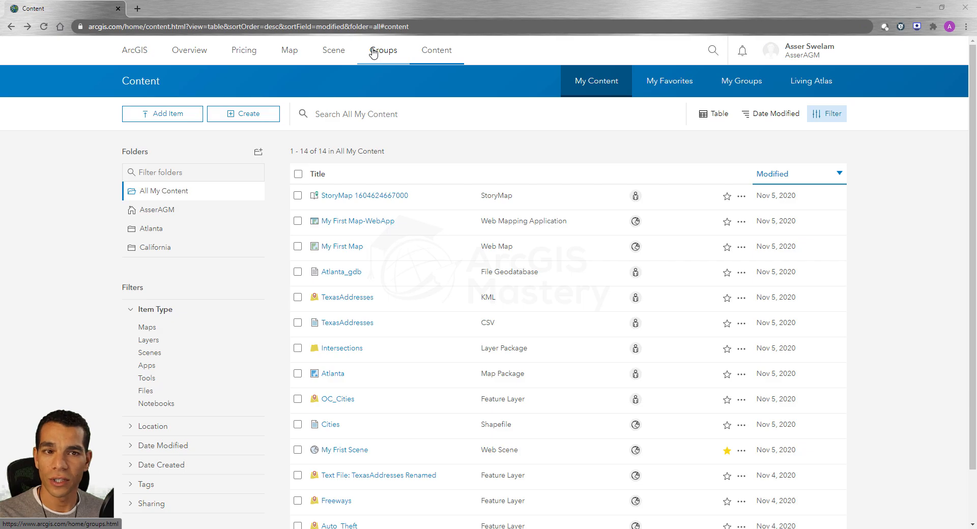
- Open the Groups page in a separate browser tab and begin creating a new group
right_click(381, 54)
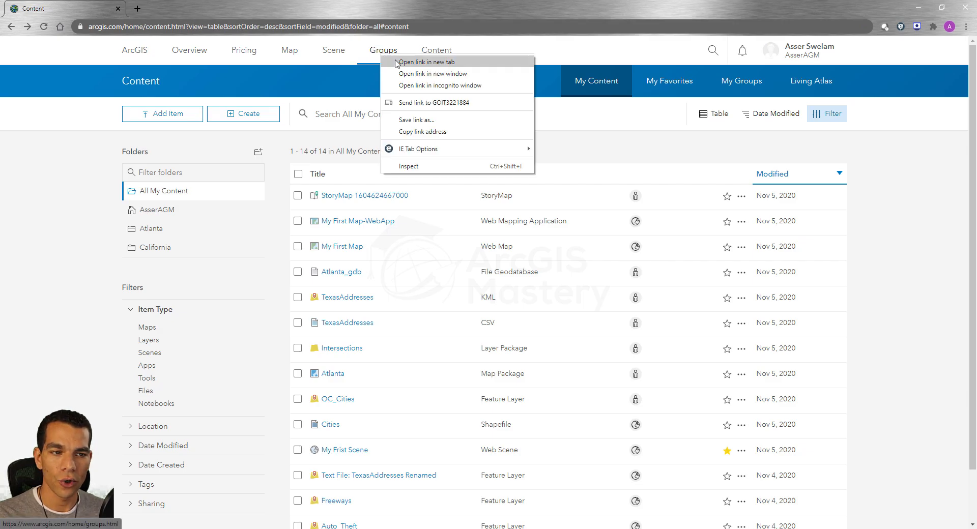
left_click(417, 62)
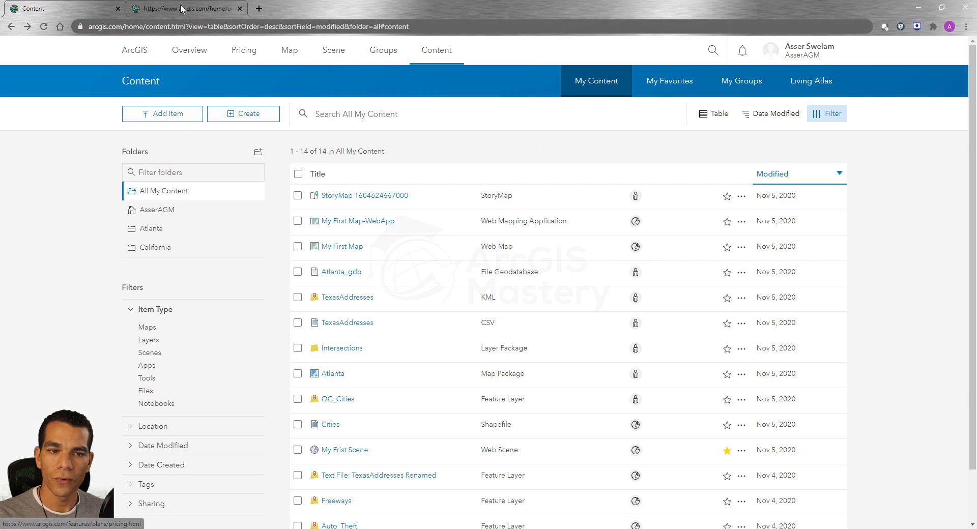
left_click(181, 7)
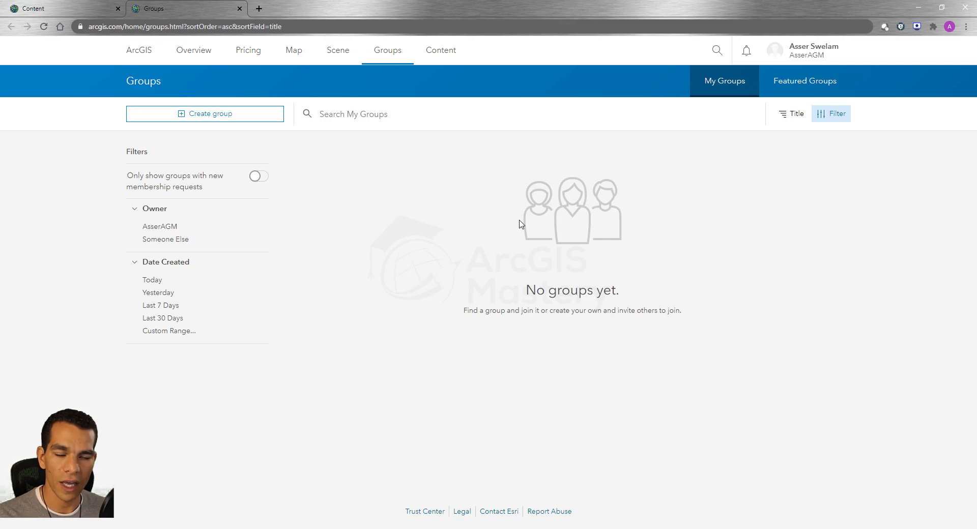
left_click(205, 113)
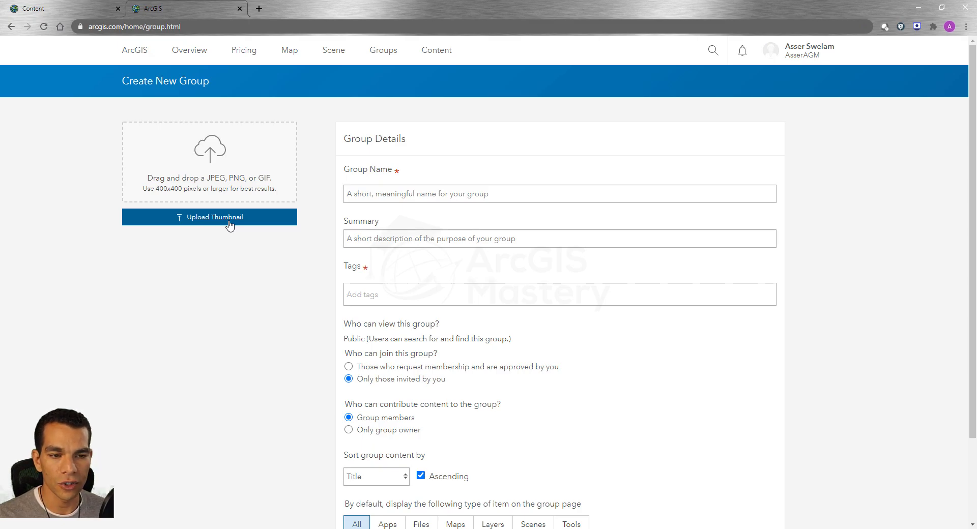
- Name the new group "California Group" and enter the summary "This group is for California Data"
left_click(476, 195)
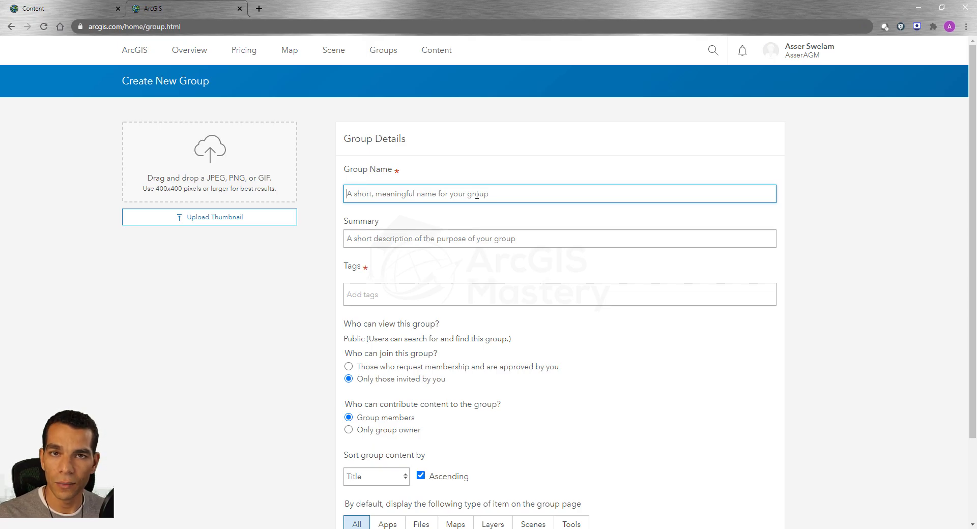
type("Ca")
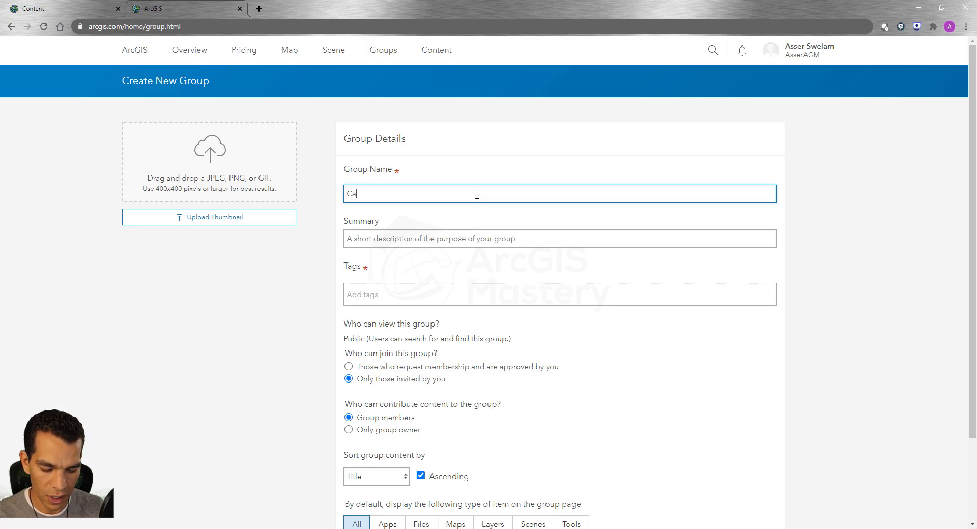
type("lifornia Group")
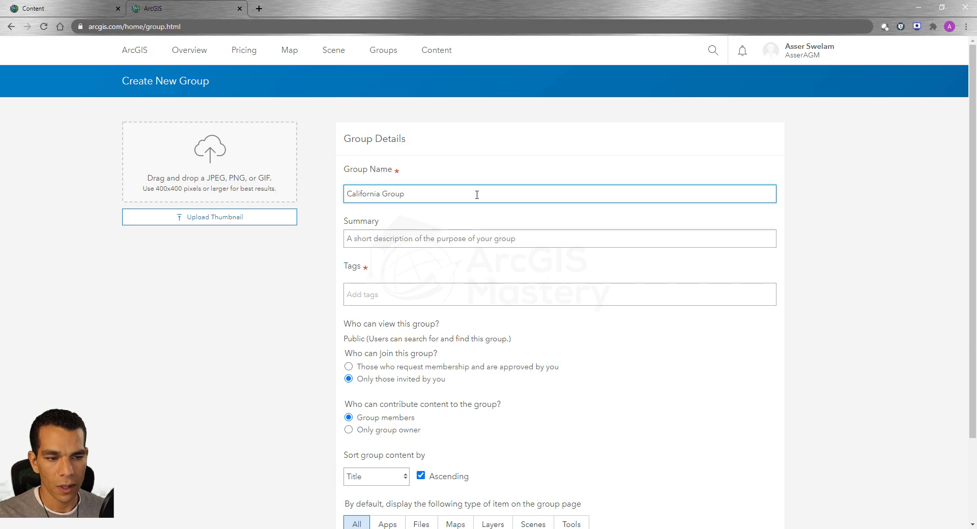
left_click(456, 235)
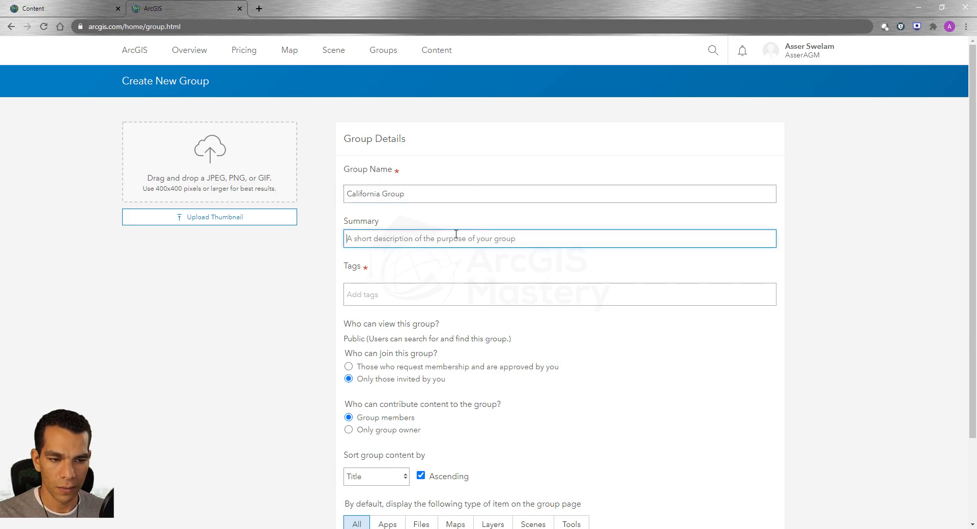
type("This gro")
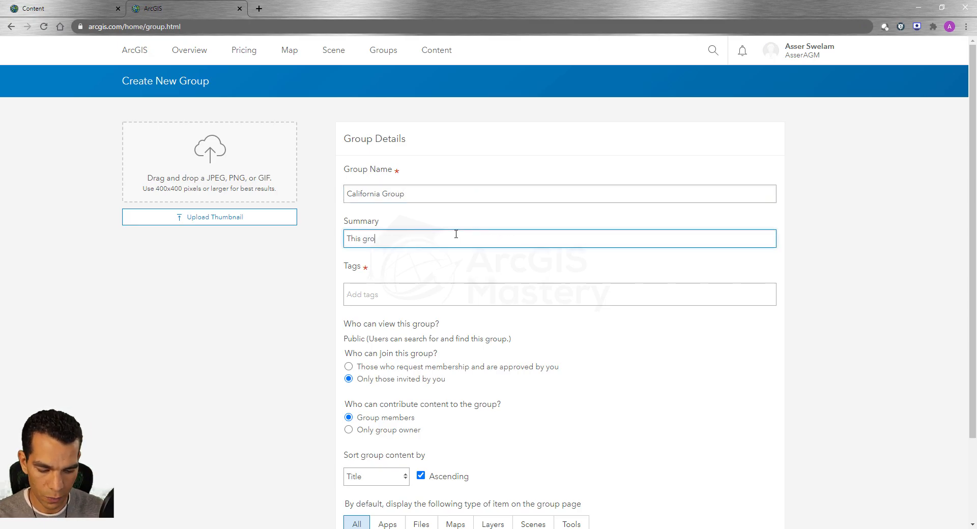
type("up is for ")
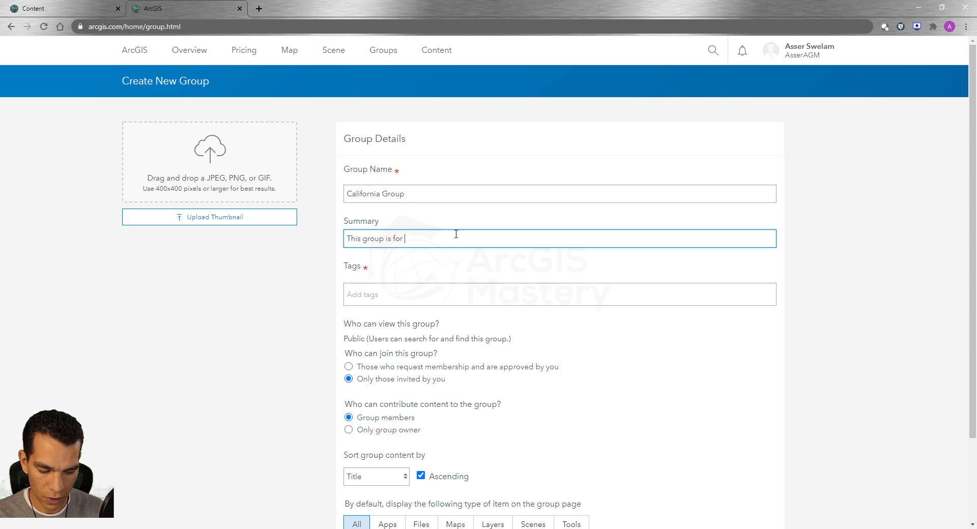
type("California Data")
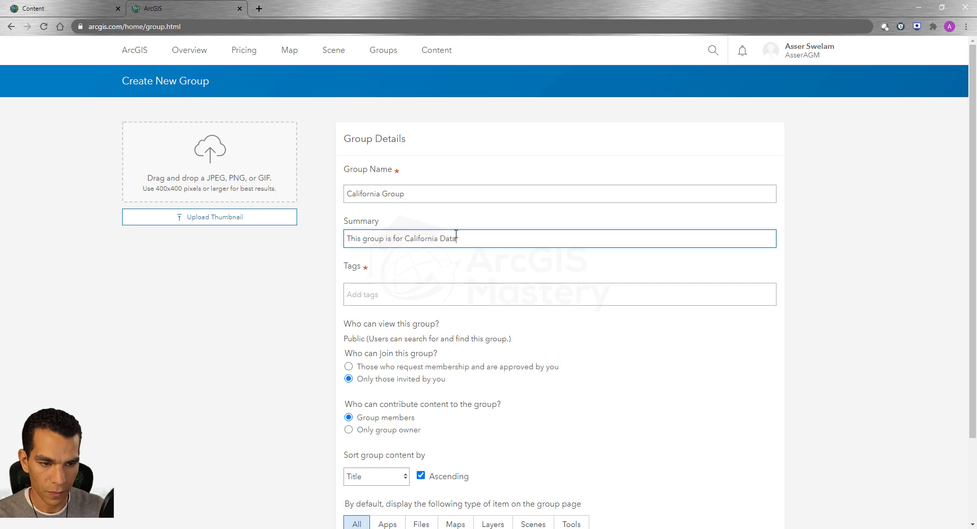
- Add the existing tag California to the new group
left_click(413, 293)
type("c")
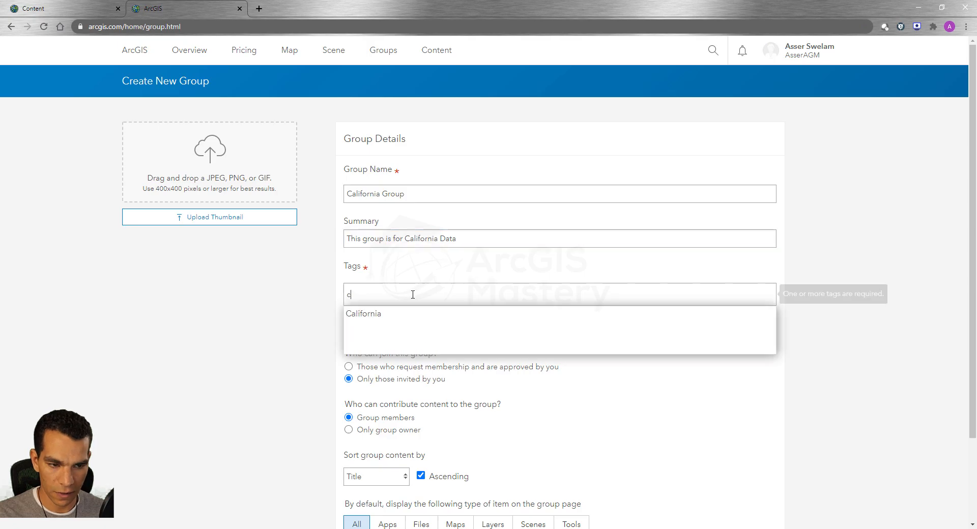
left_click(379, 317)
- Keep the group content sorted by Title with All item types displayed by default, and create the group
scroll(317, 336, "down", 3)
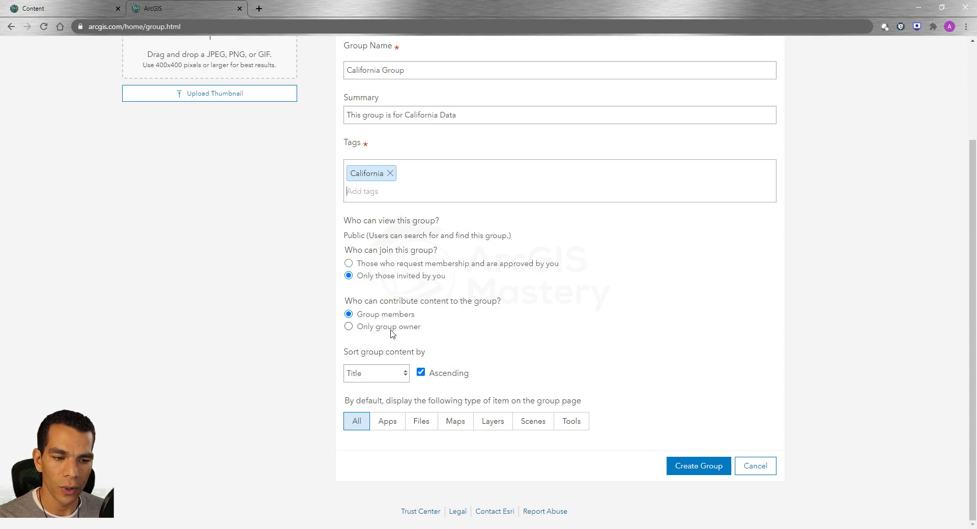
left_click(402, 379)
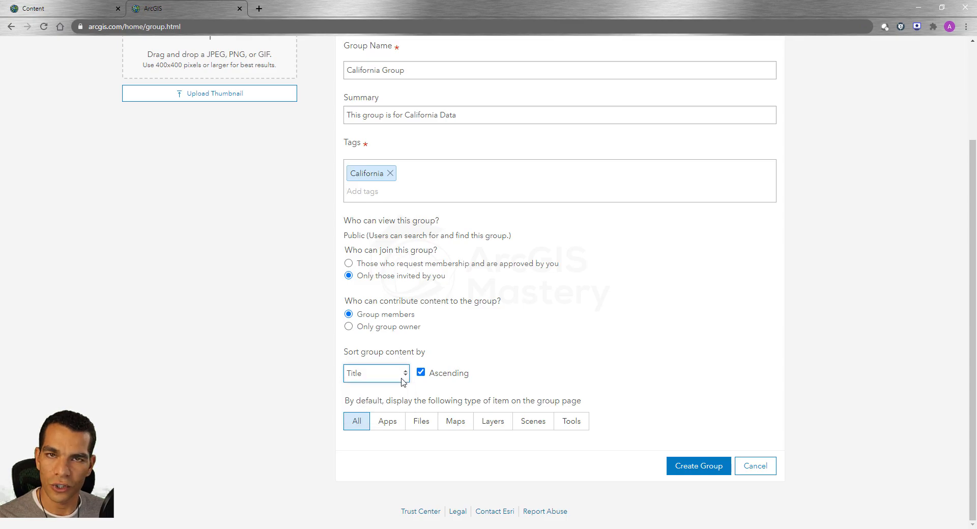
left_click(403, 380)
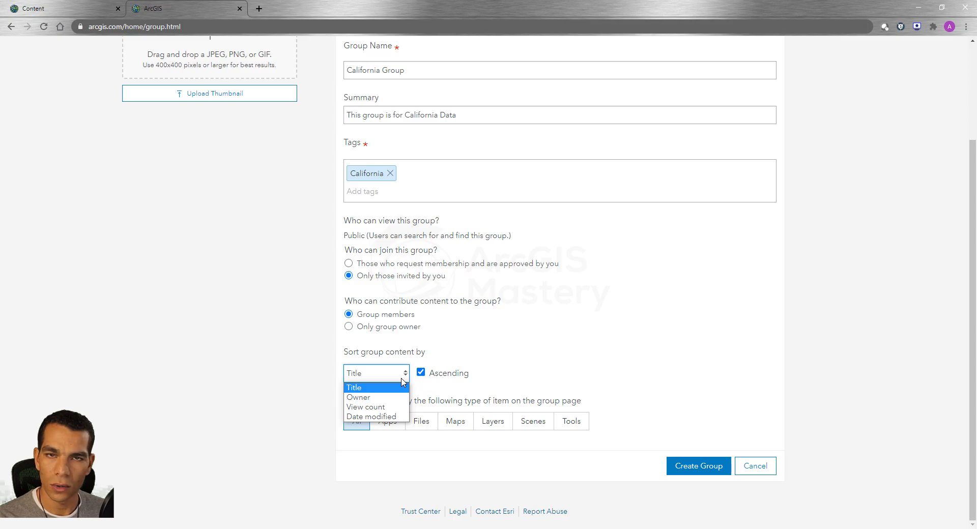
left_click(403, 382)
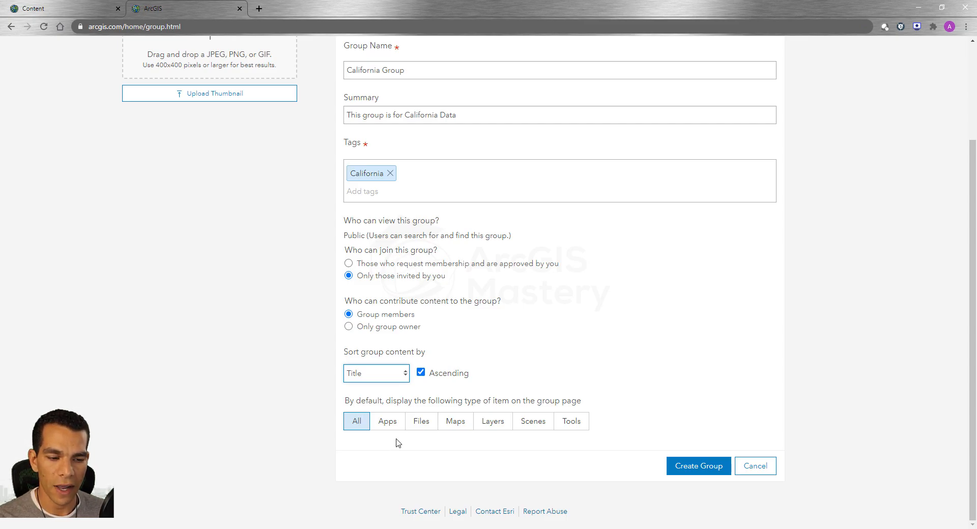
left_click(456, 426)
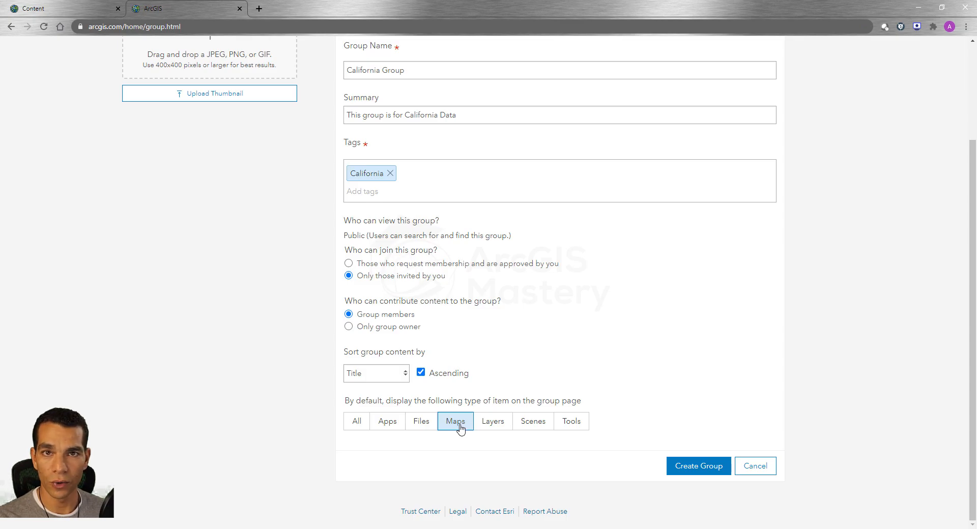
left_click(355, 426)
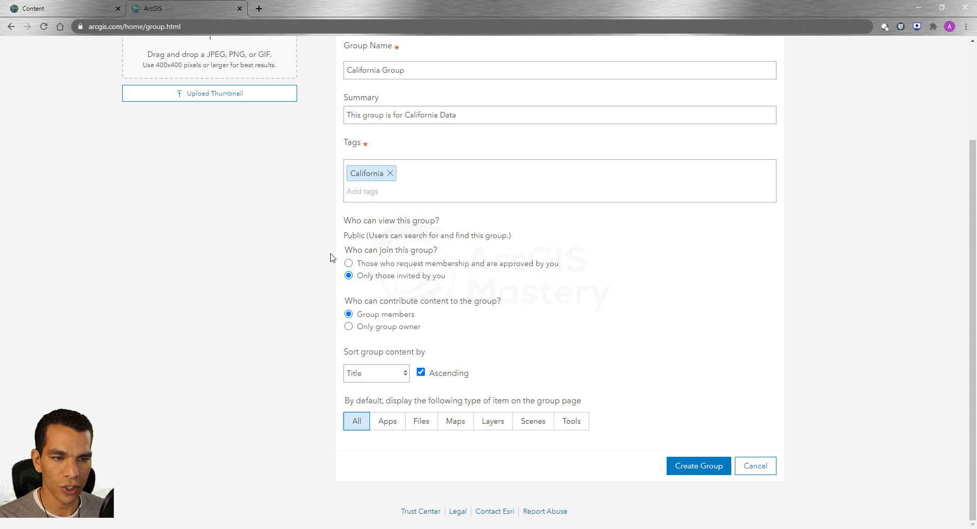
left_click(691, 473)
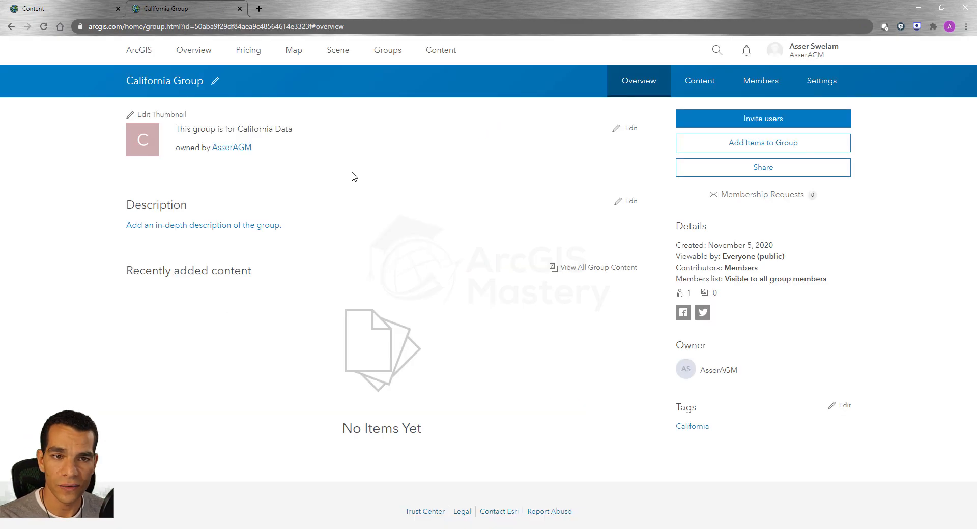
- From the Content page, open the Groups page in a new browser tab and place it directly after the Content tab
left_click(81, 8)
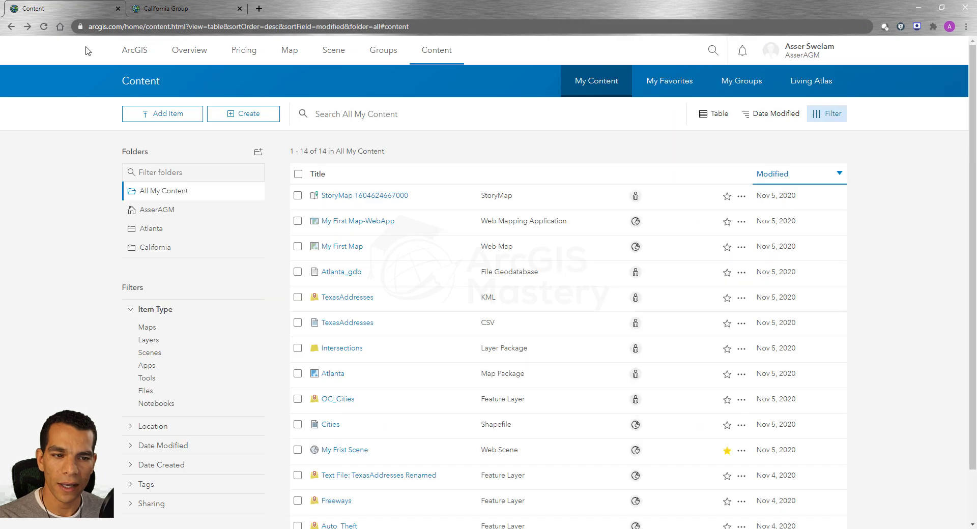
right_click(383, 49)
left_click(408, 59)
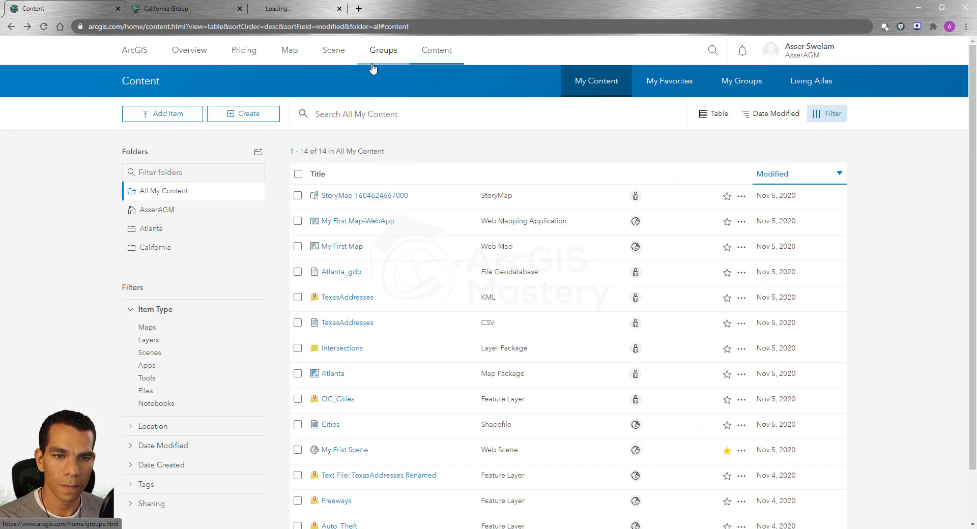
left_click_drag(300, 13, 210, 4)
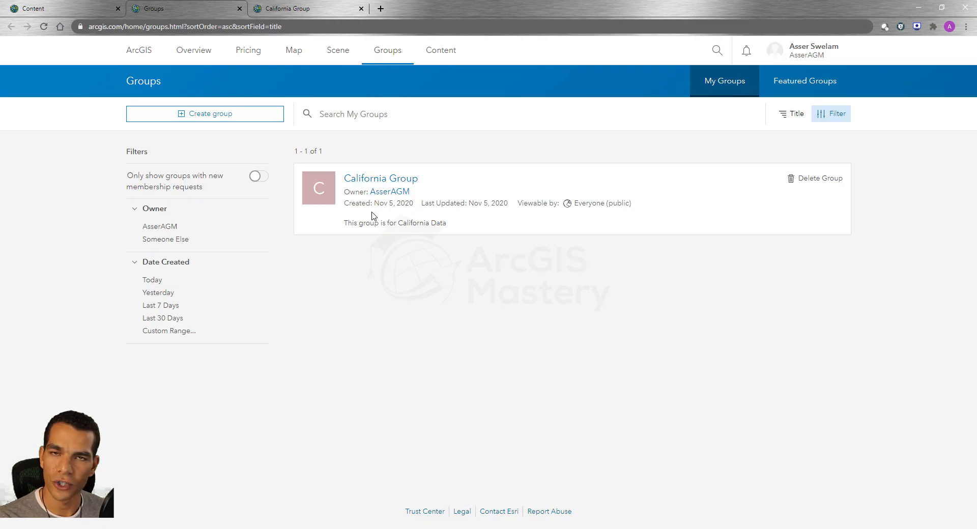
- Open California Group from the groups list in its own browser tab and switch to its overview page
right_click(388, 181)
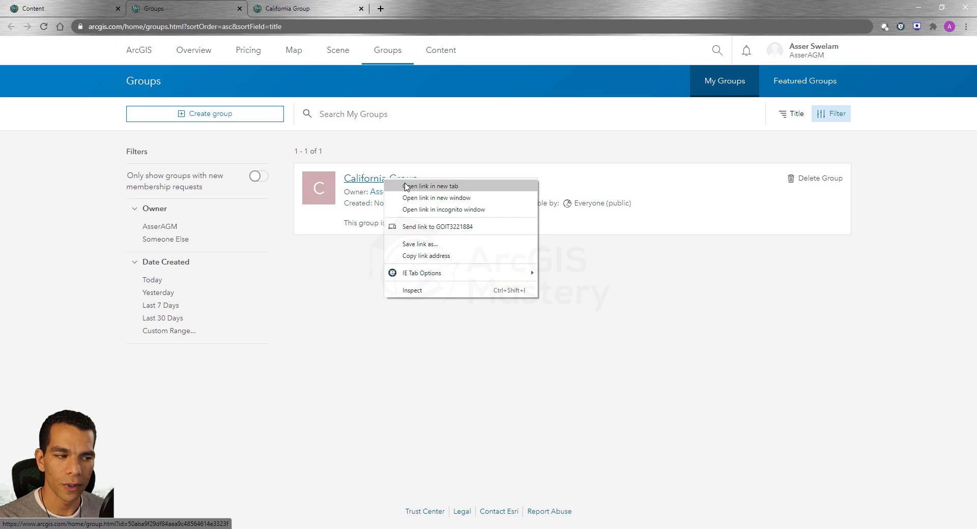
left_click(412, 188)
left_click(295, 8)
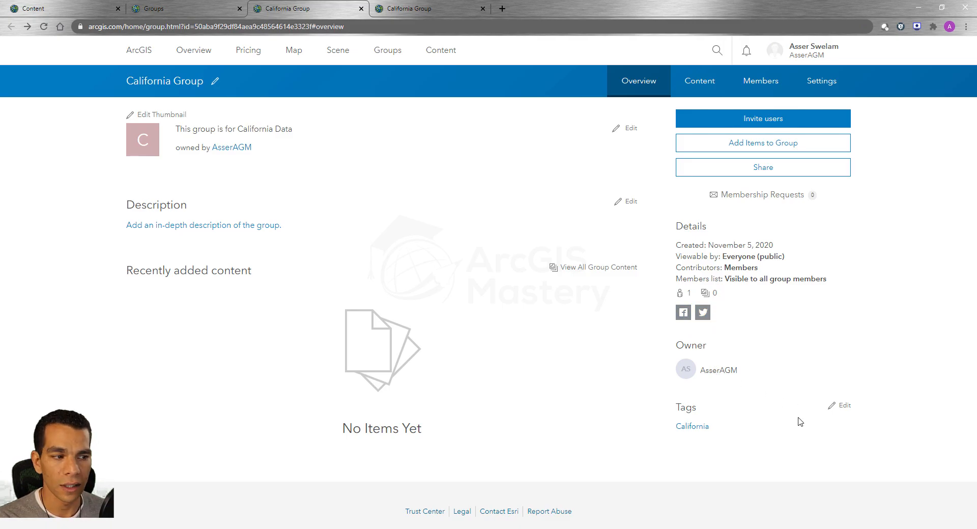
- Start inviting users to California Group and search for users by first name
left_click(738, 124)
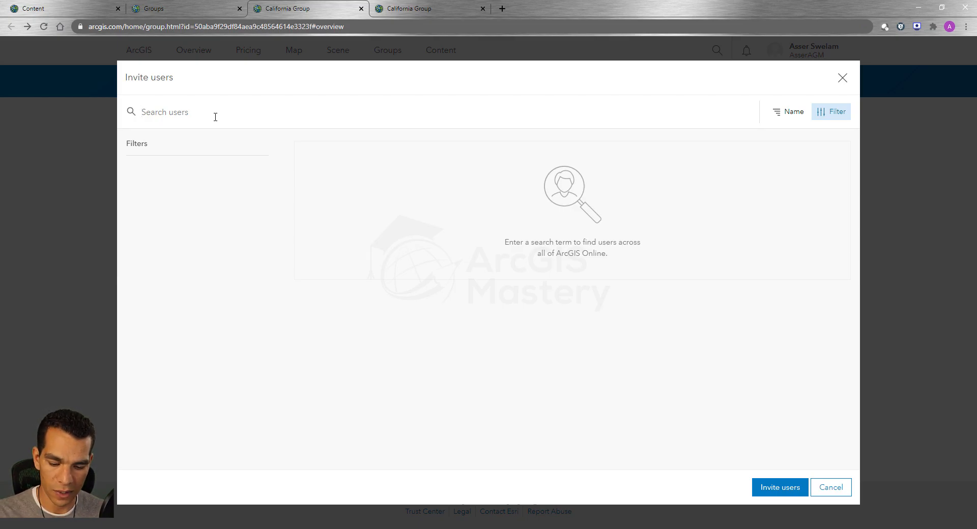
type("asser")
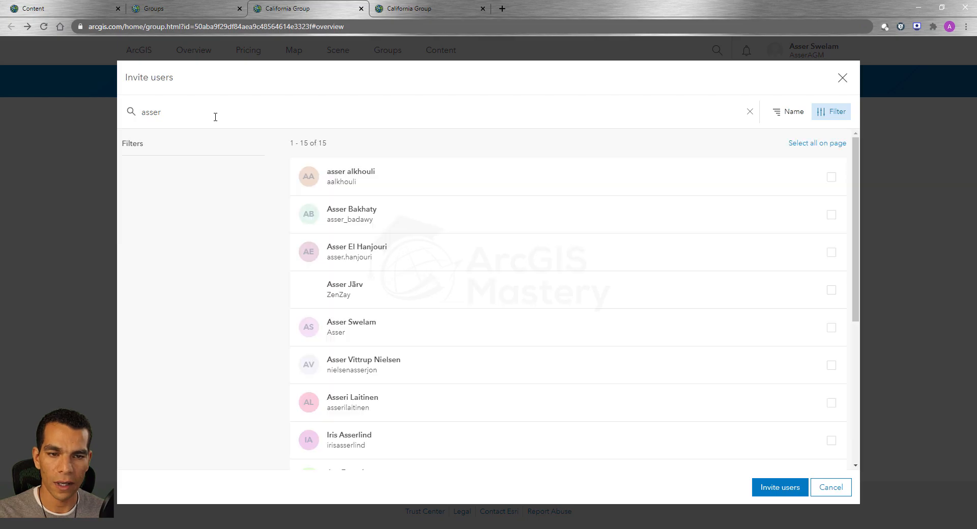
- Look through the user search results for the account to invite to the group
left_click(305, 173)
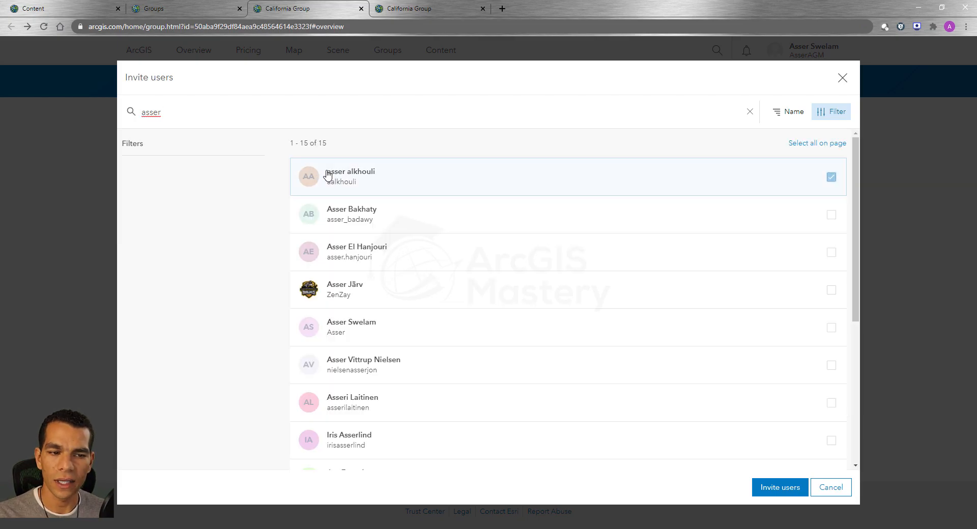
left_click(336, 224)
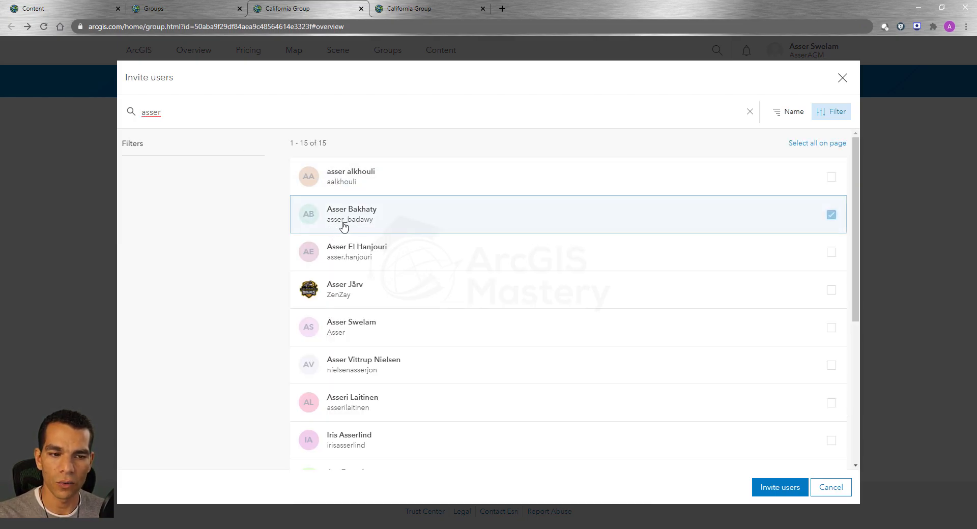
left_click(373, 239)
left_click(383, 228)
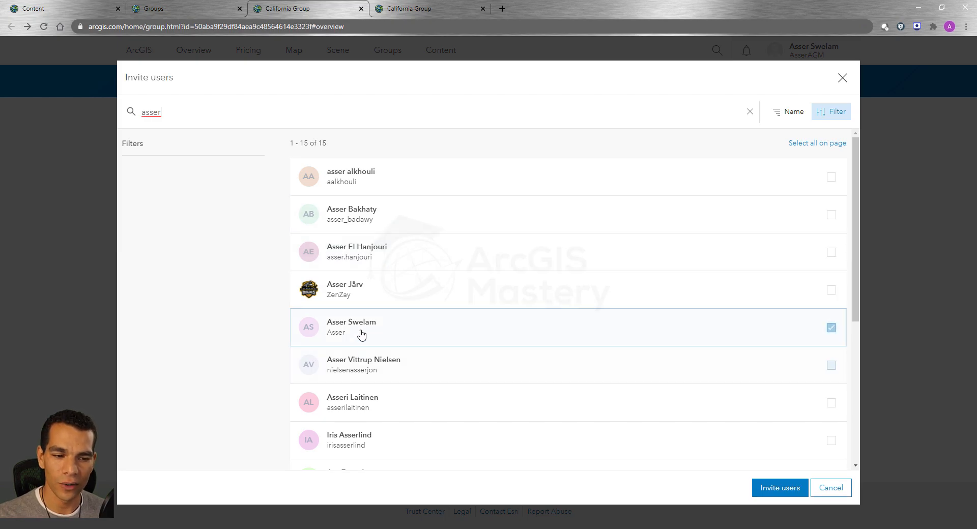
scroll(362, 314, "down", 5)
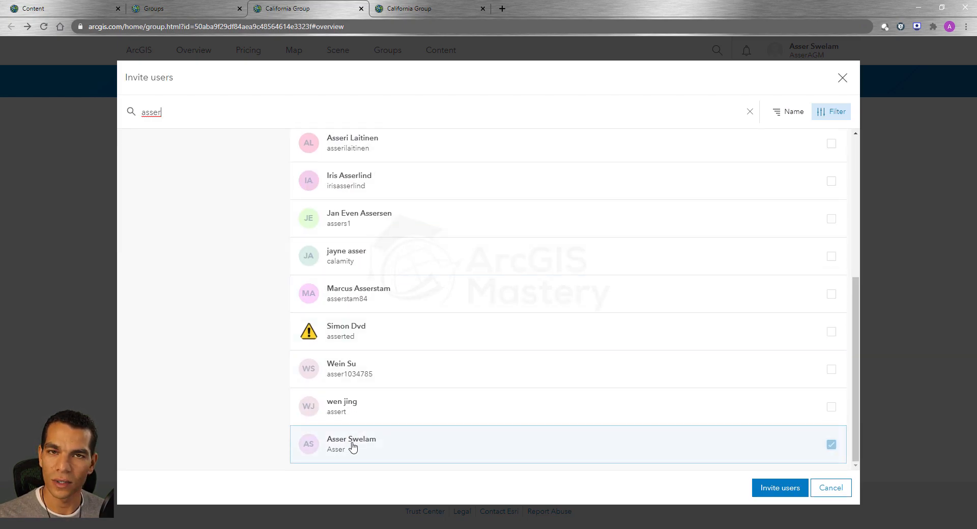
left_click(417, 337)
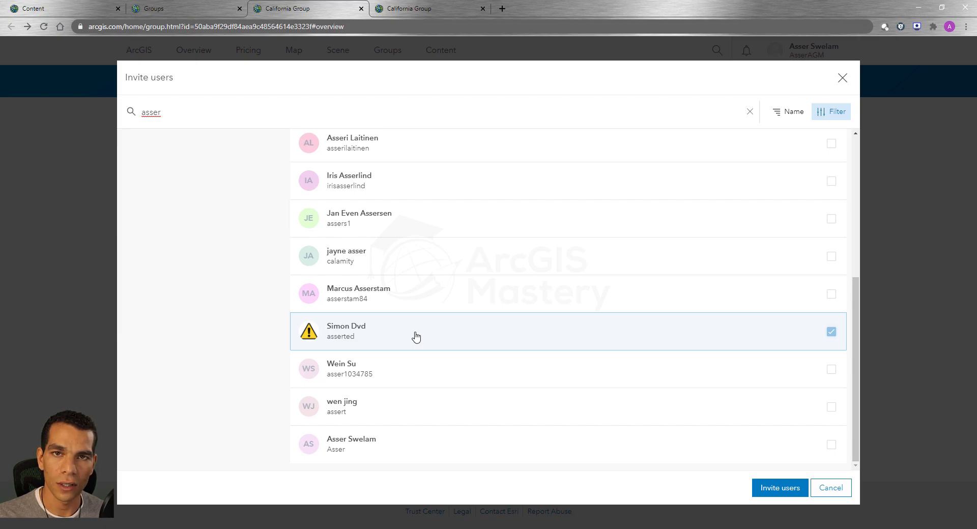
scroll(417, 337, "up", 5)
left_click(398, 277)
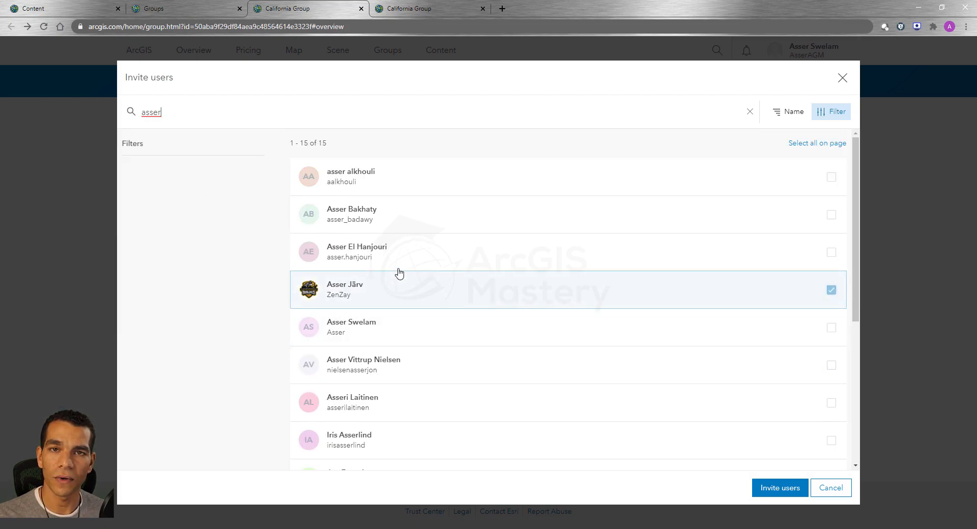
left_click(395, 259)
left_click(396, 240)
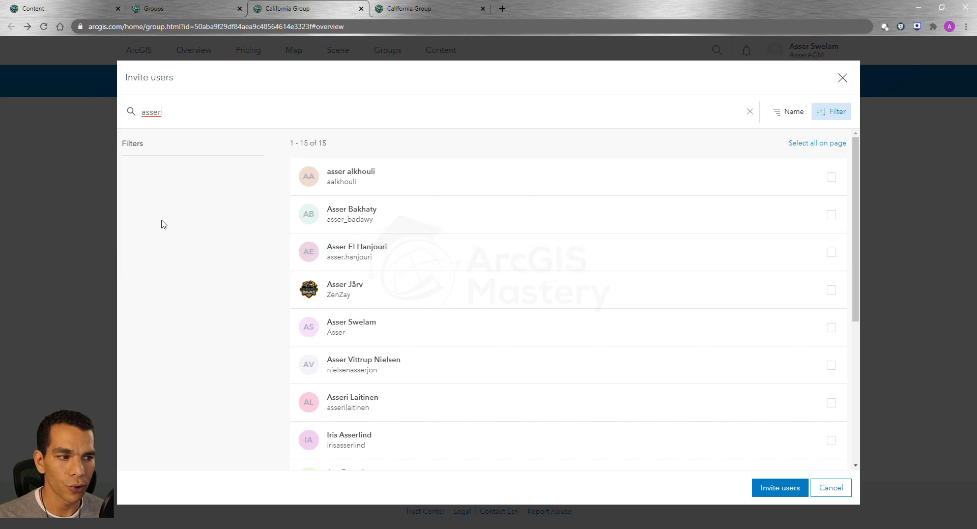
- Select the last account in the user search results and invite it to California Group
left_click(466, 330)
scroll(453, 330, "down", 5)
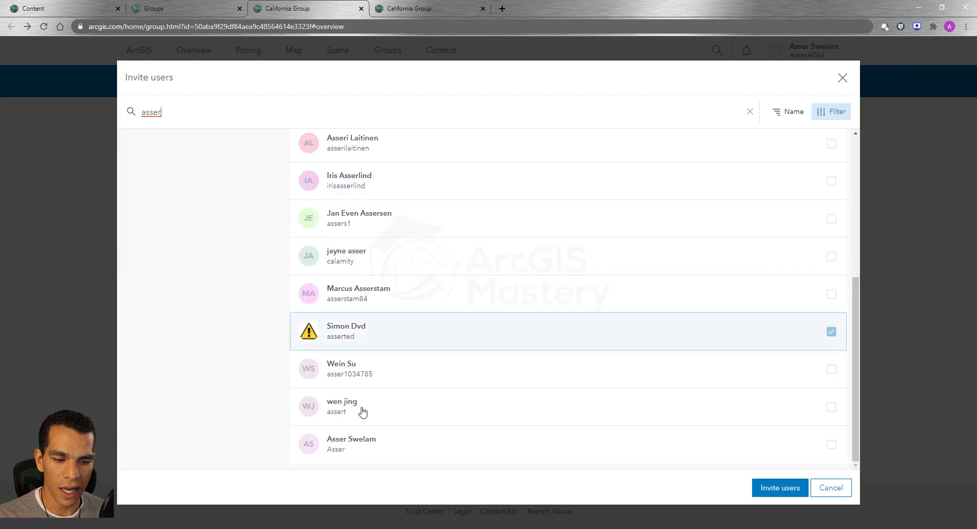
scroll(368, 346, "up", 4)
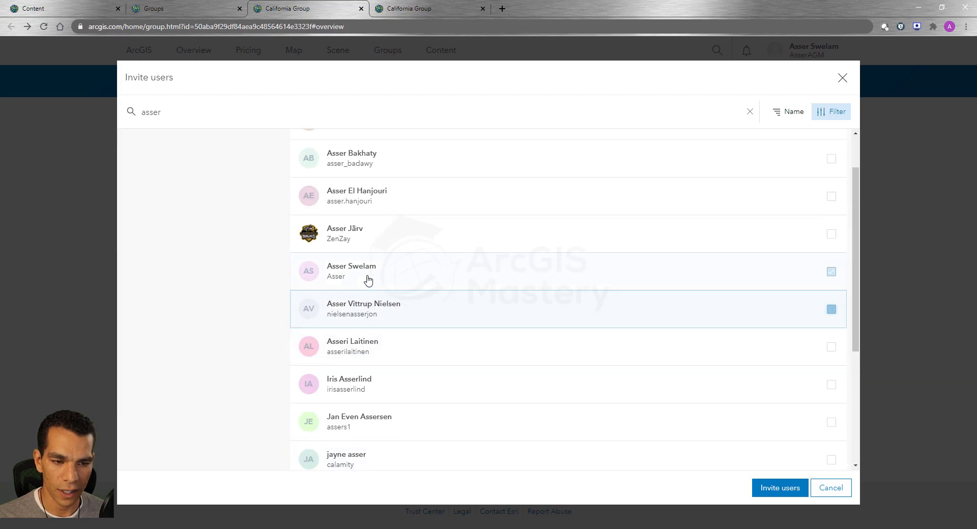
scroll(498, 384, "down", 4)
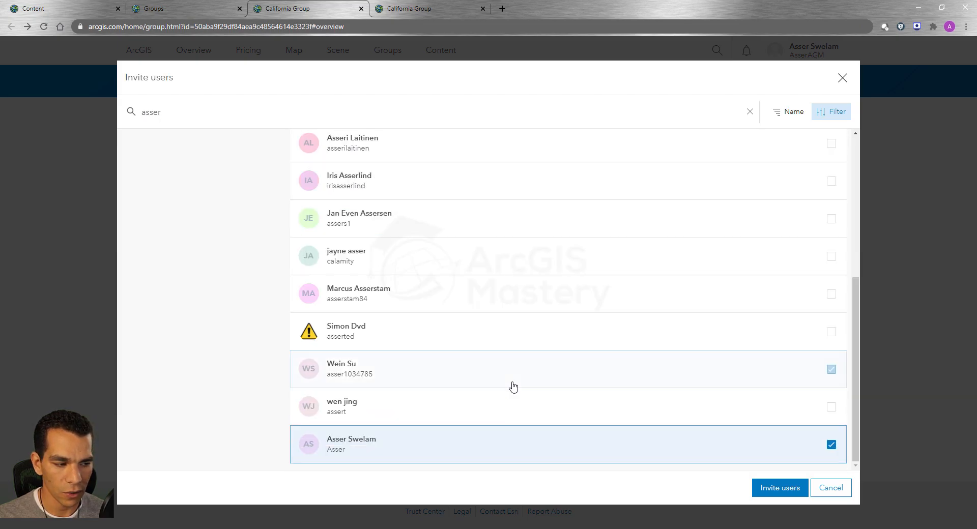
left_click(781, 493)
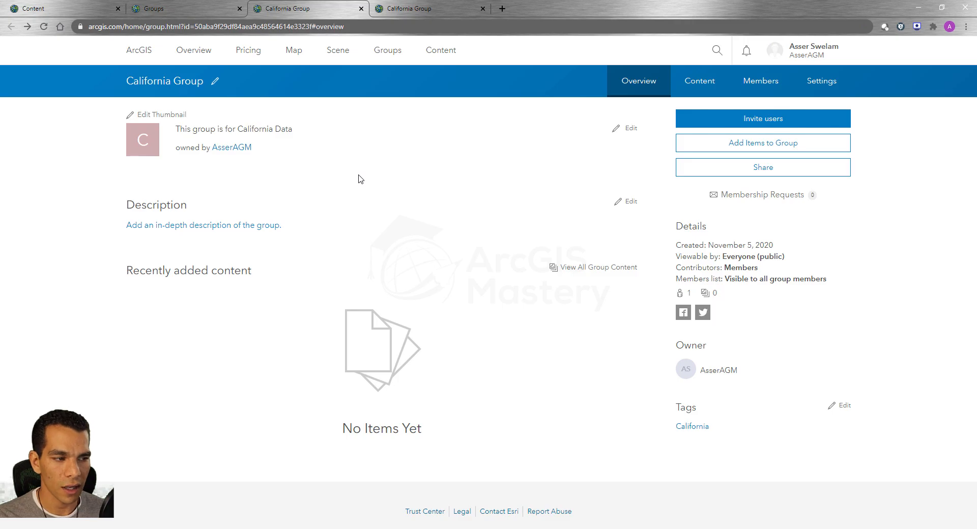
- Add the Cities shapefile and the Freeways feature layer from My Content to California Group
left_click(767, 145)
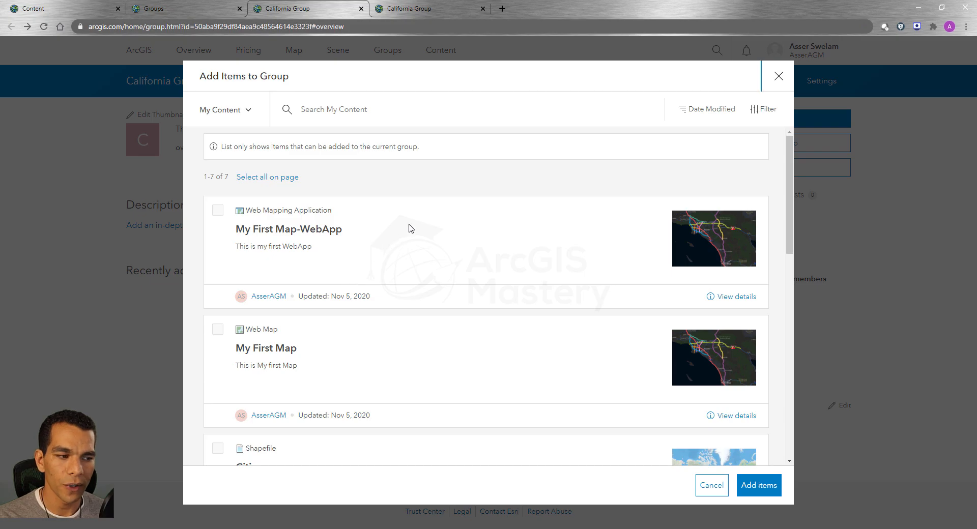
scroll(411, 229, "down", 10)
scroll(413, 235, "down", 1)
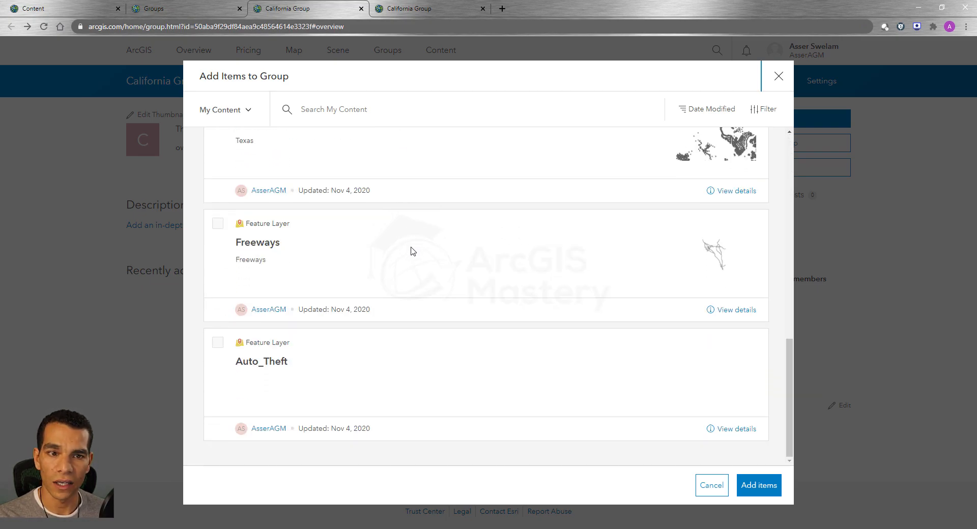
scroll(390, 268, "up", 10)
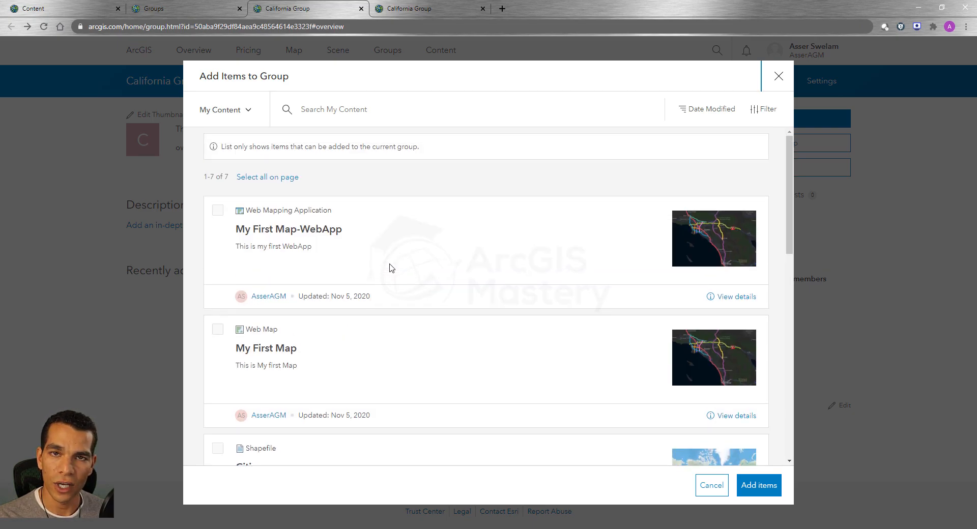
left_click(245, 111)
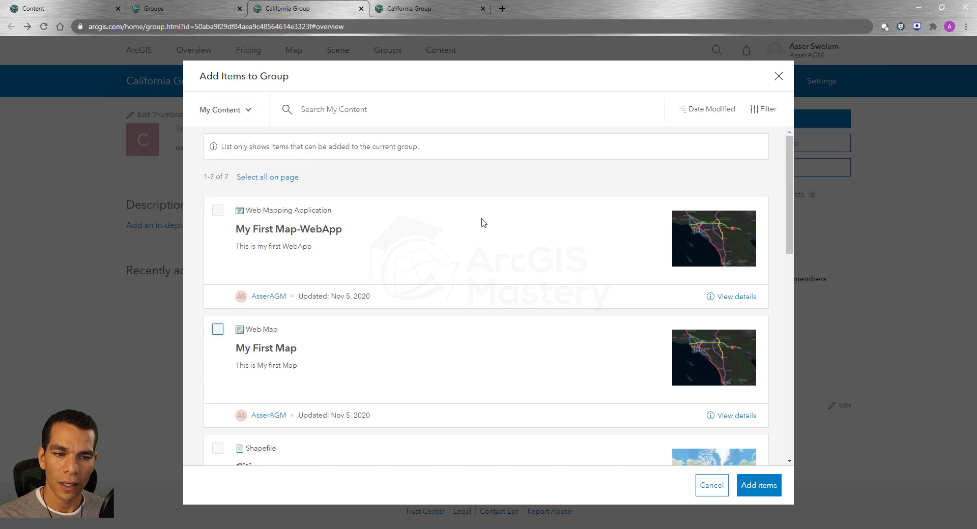
scroll(379, 243, "down", 4)
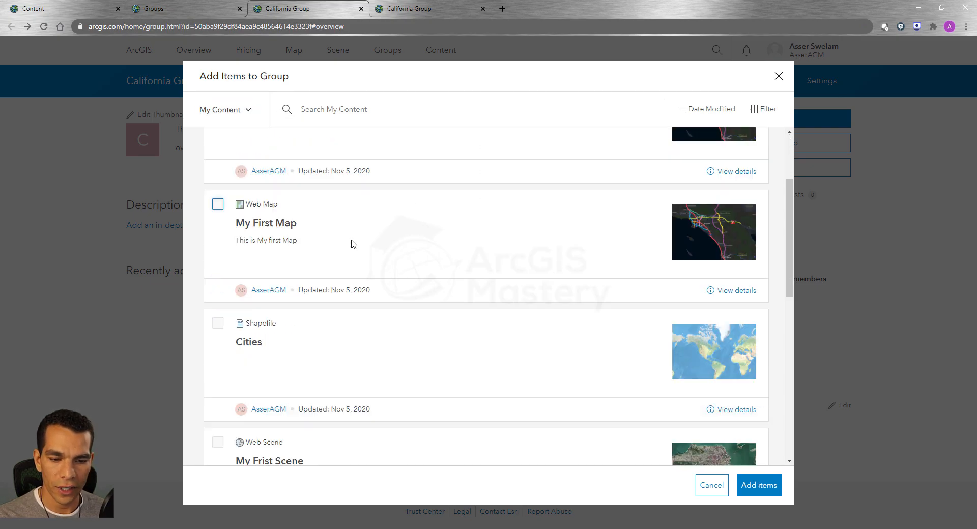
left_click(218, 245)
scroll(320, 247, "down", 5)
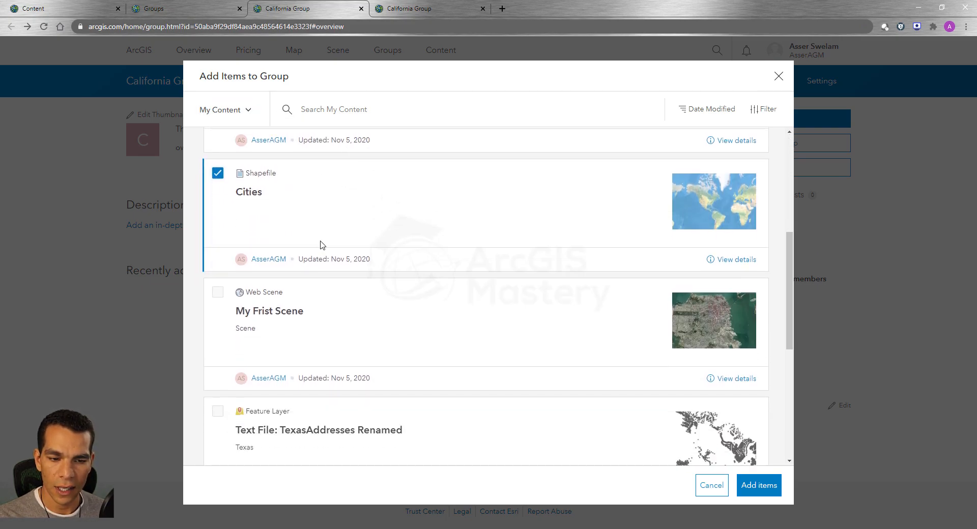
scroll(275, 268, "down", 2)
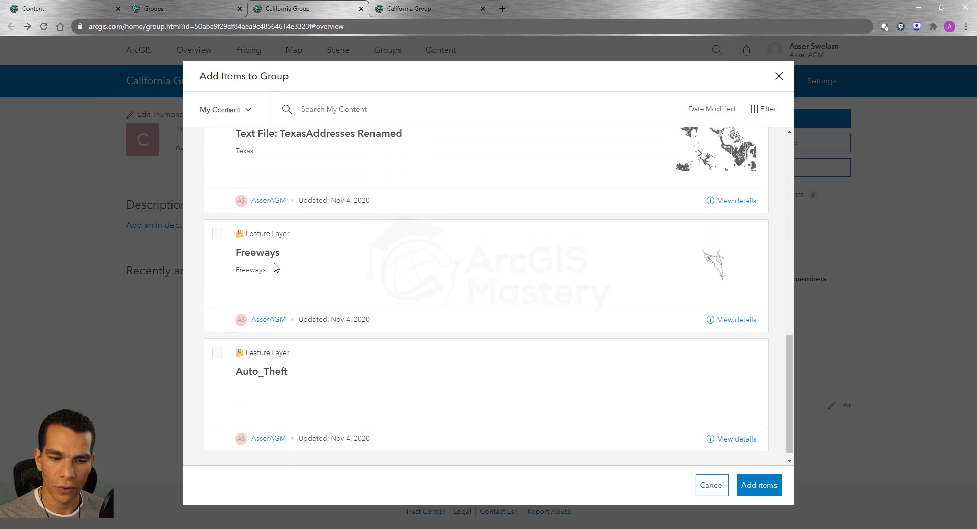
left_click(217, 223)
left_click(758, 486)
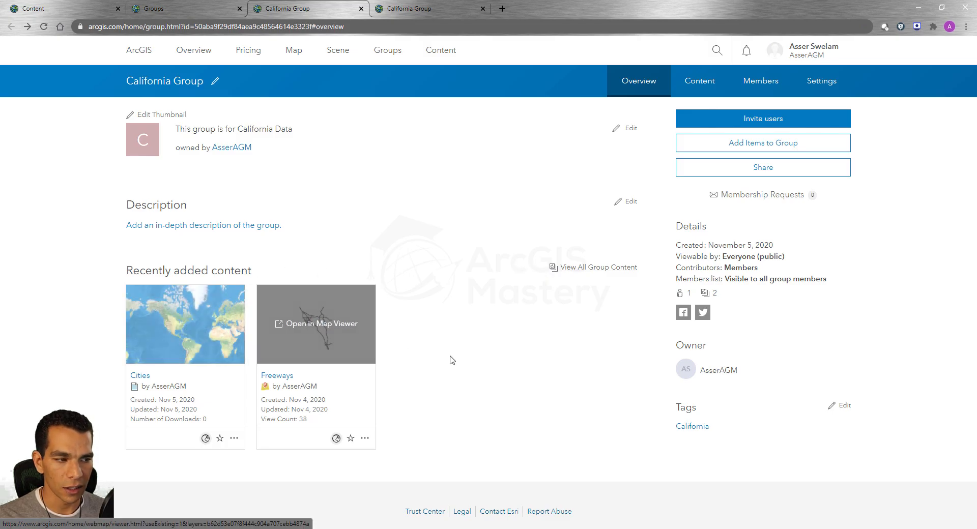
- View the group's sharing options and its web app templates, and close them without creating an app
left_click(734, 170)
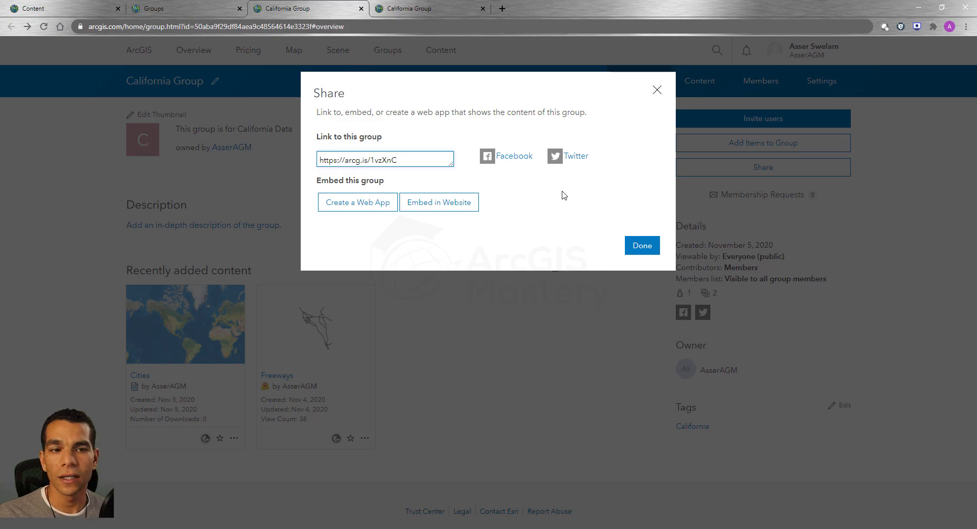
left_click(355, 212)
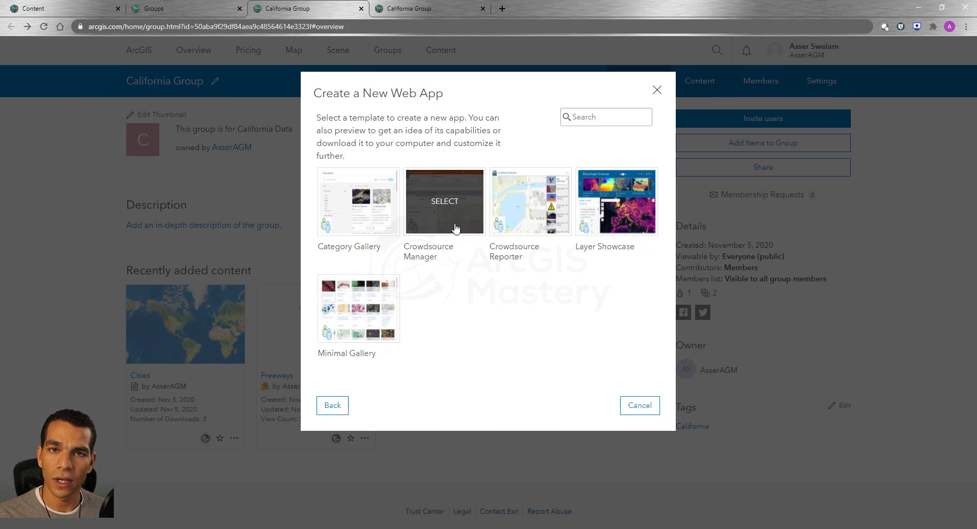
left_click(640, 411)
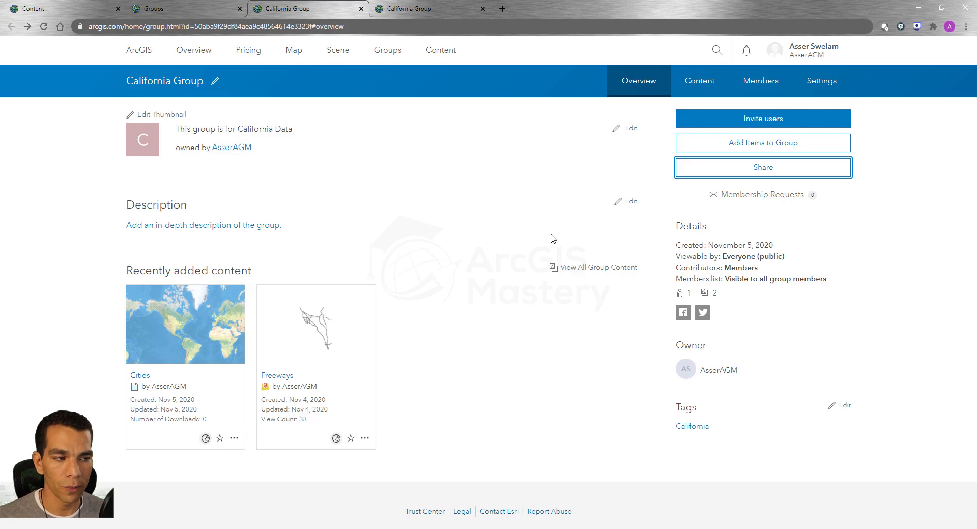
- Review the group's content list and members list, briefly selecting and deselecting the group owner
left_click(702, 86)
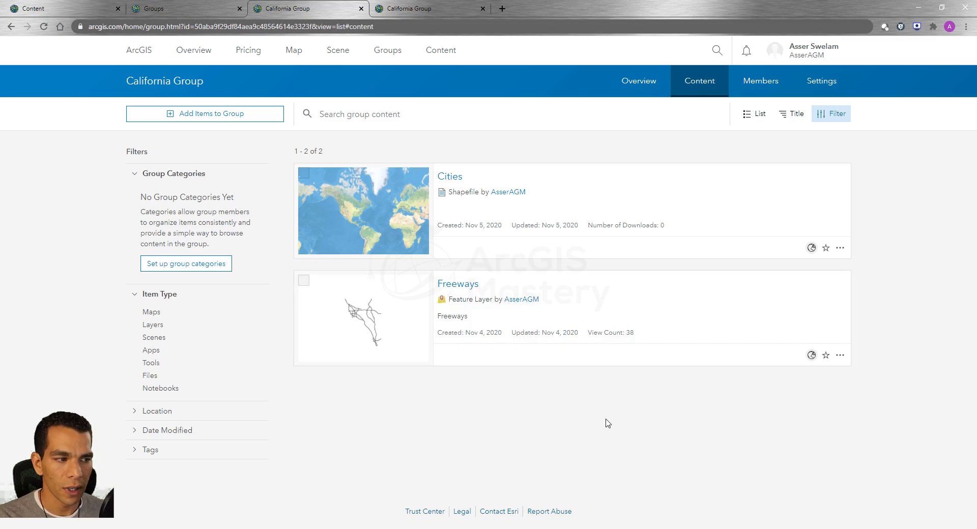
left_click(763, 90)
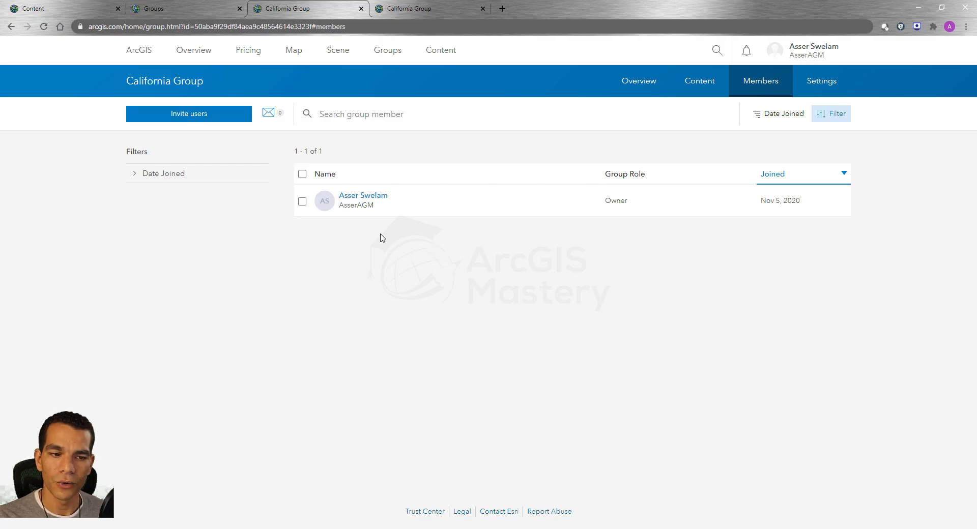
left_click(302, 203)
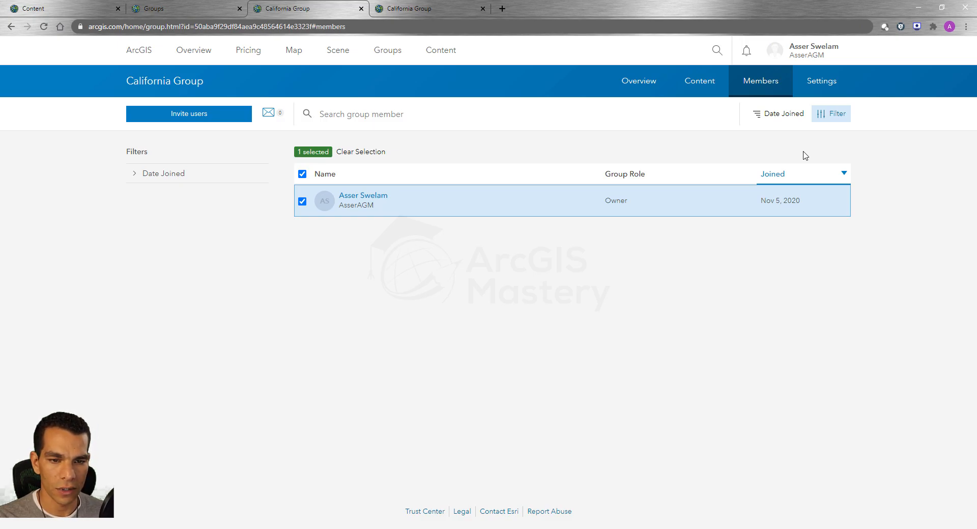
left_click(741, 201)
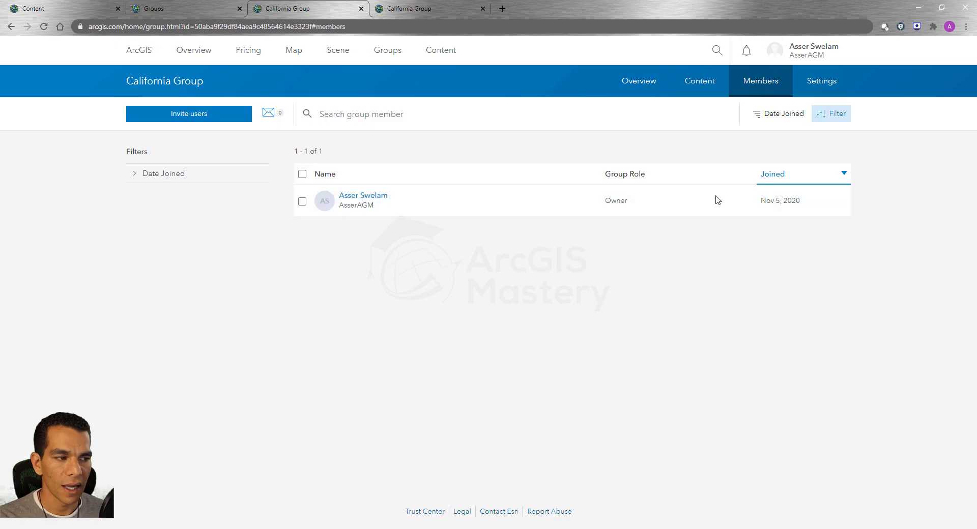
- Turn on delete protection in the California Group settings and save the change
left_click(821, 87)
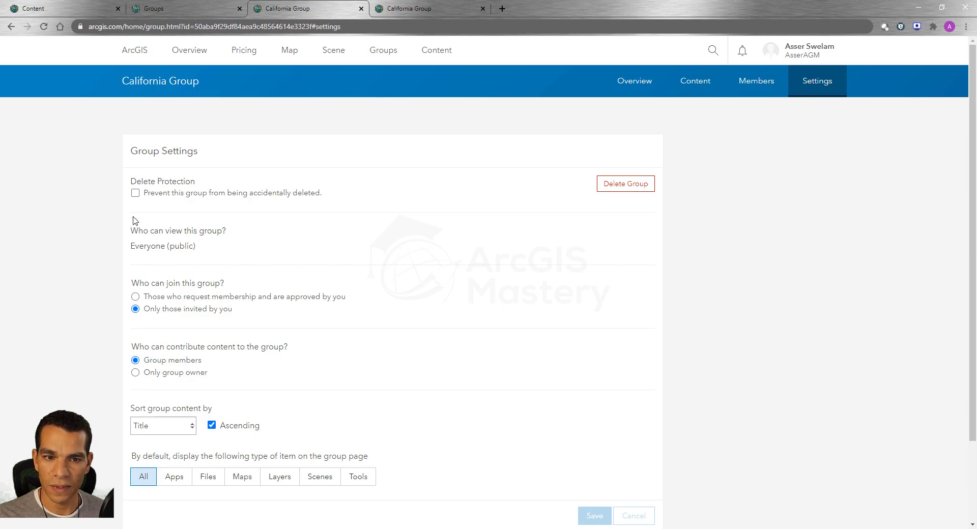
left_click(135, 193)
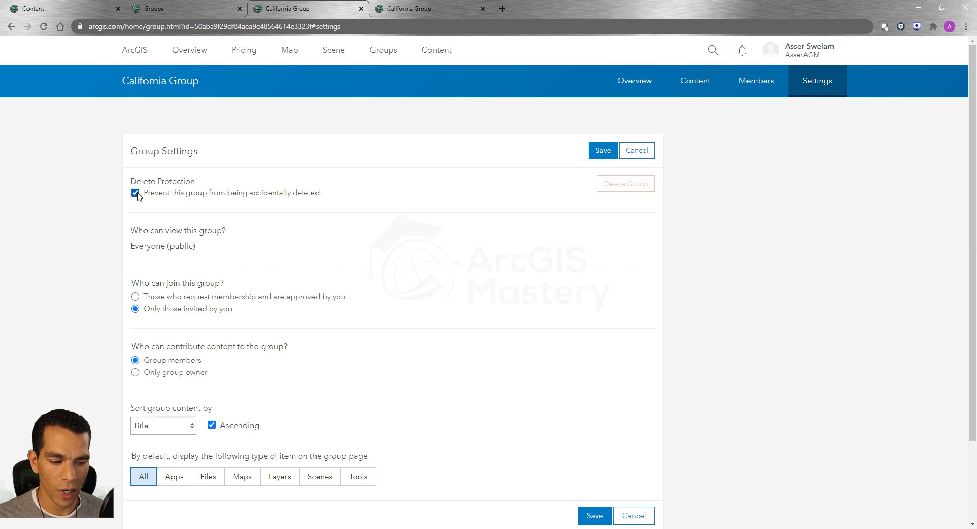
left_click(592, 516)
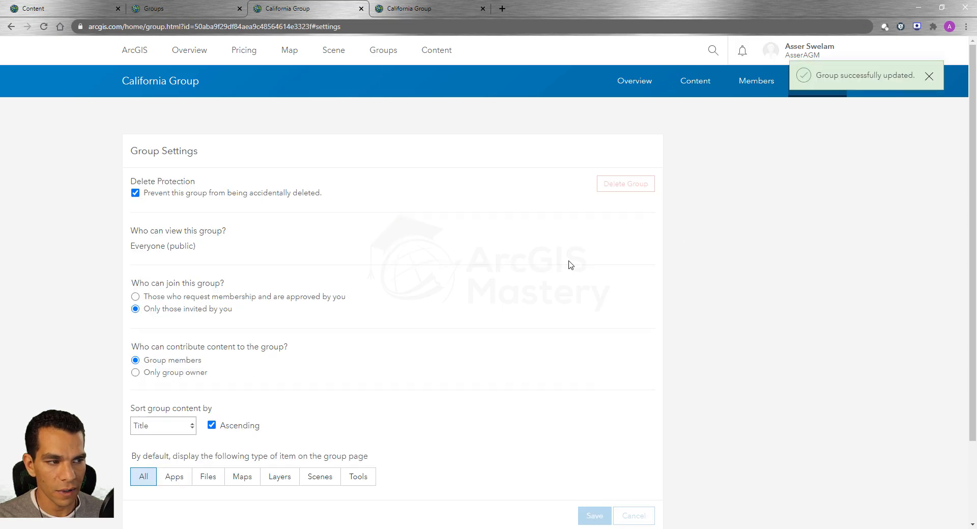
- Go to the Groups page, view the Featured Groups, and return to My Groups
left_click(387, 53)
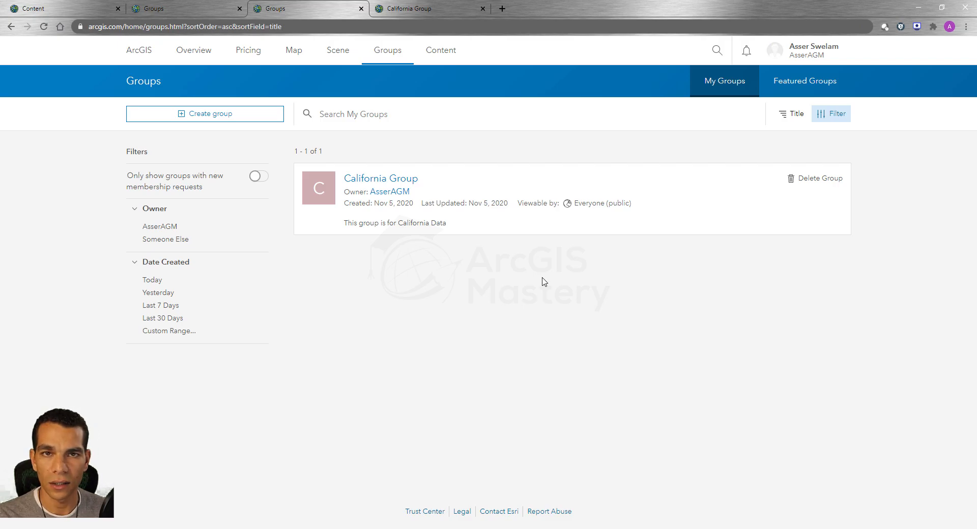
left_click(813, 86)
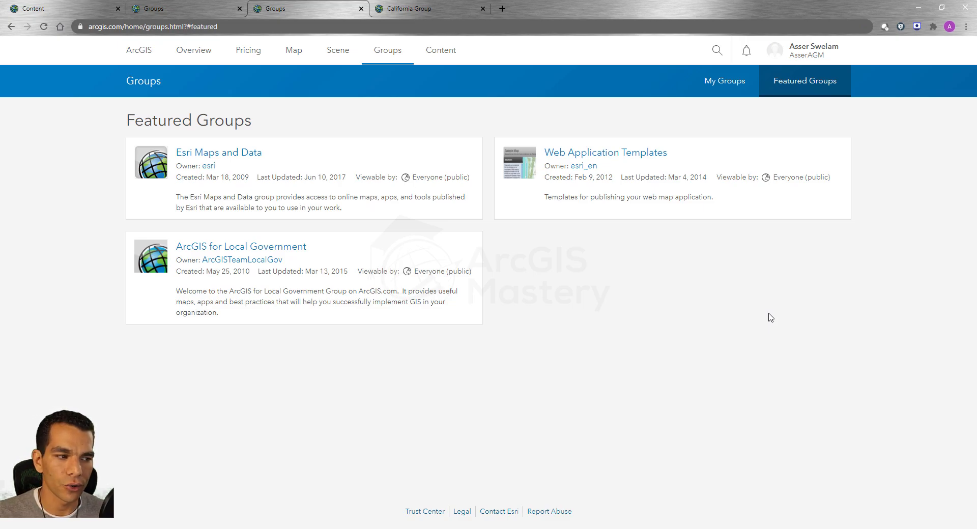
left_click(730, 87)
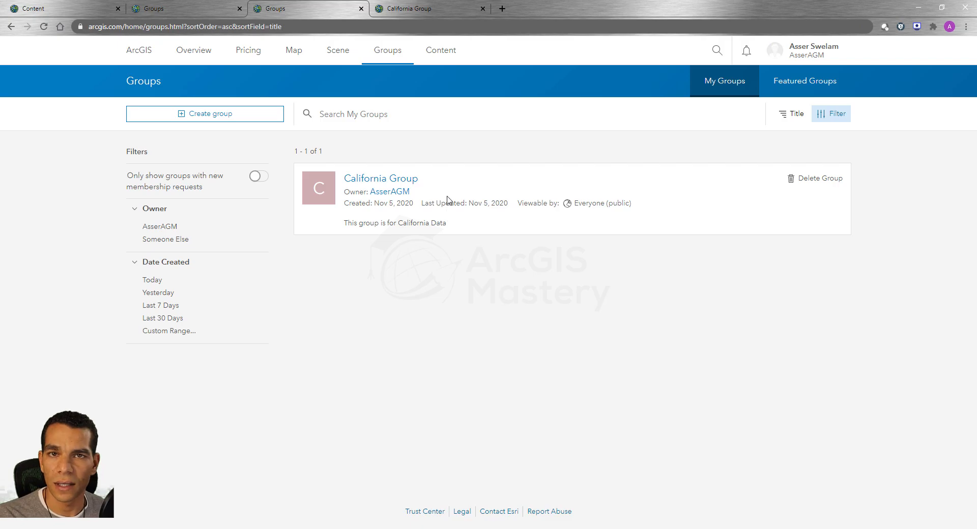
- View the items shared with my groups on the Content page, limited to California Group
left_click(440, 50)
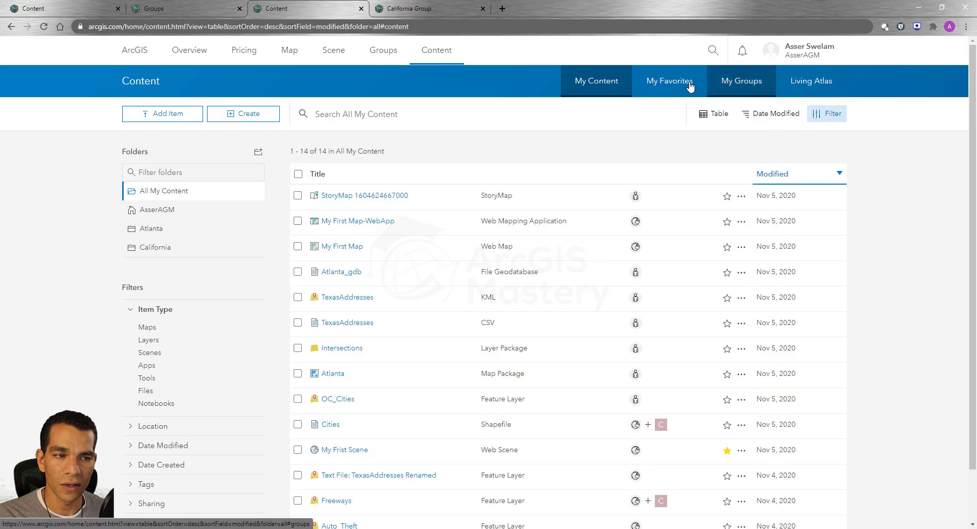
left_click(740, 83)
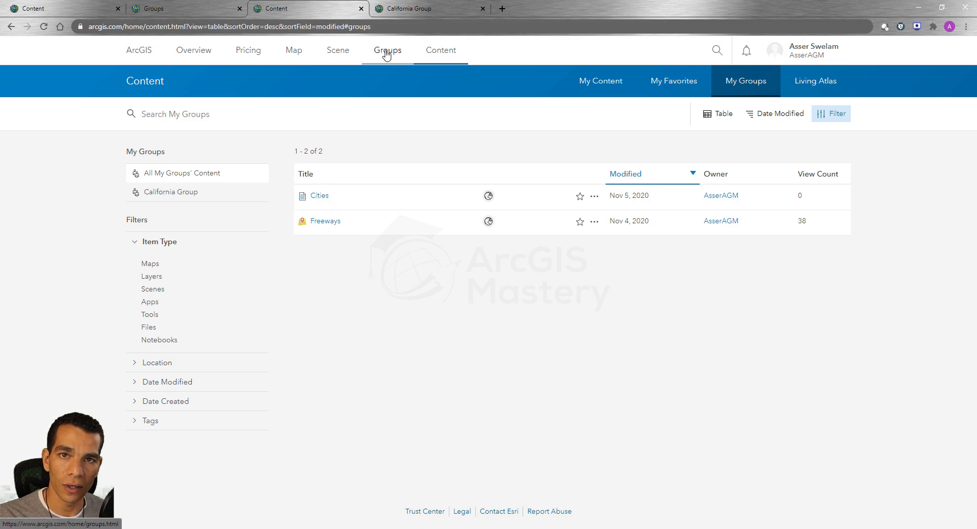
left_click(165, 199)
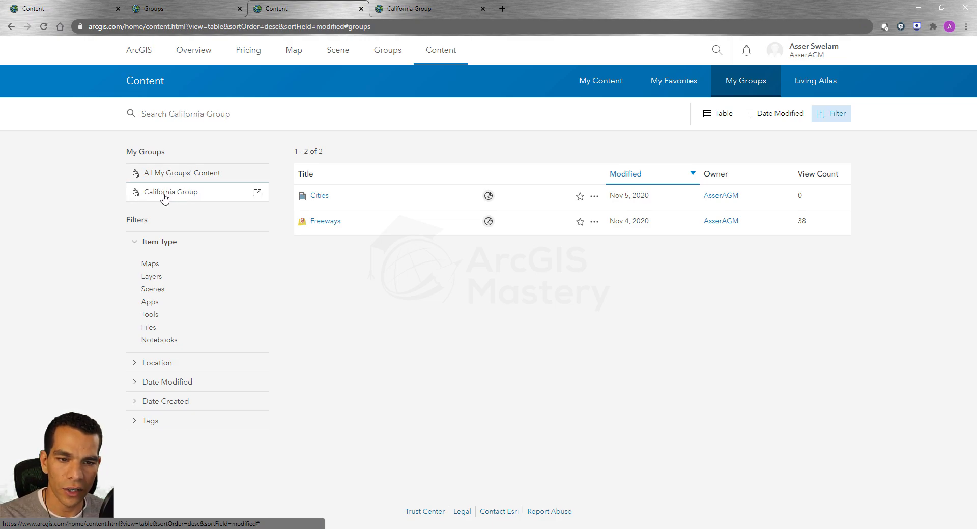